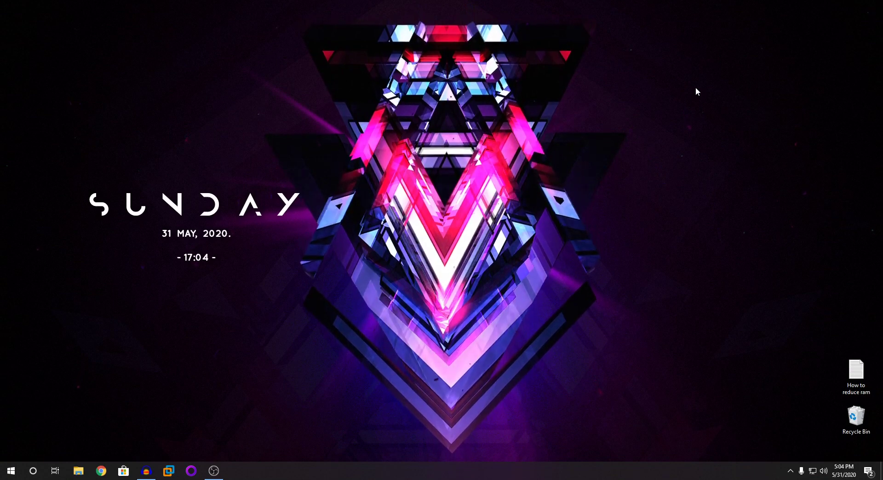
- Refresh the desktop twice from its right-click menu
right_click(682, 73)
click(704, 98)
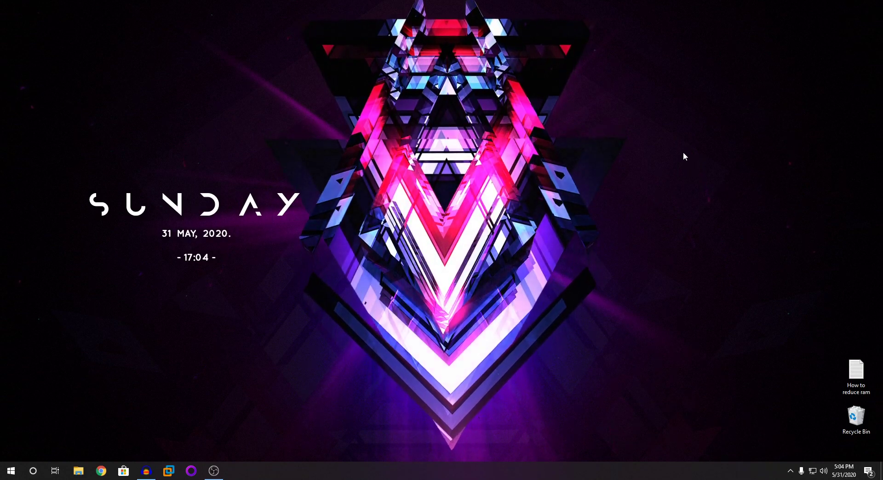
right_click(203, 83)
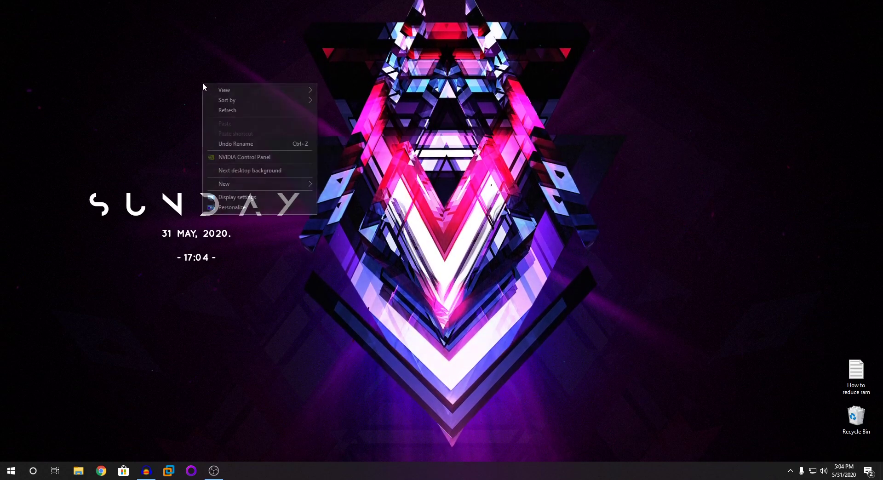
click(214, 111)
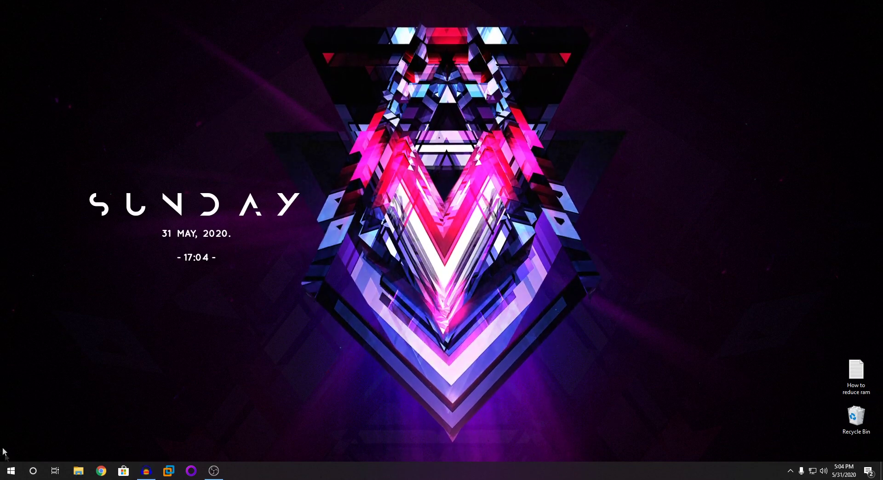
- Open the Run box from Start and replace services.msc with regedit
click(10, 468)
click(12, 471)
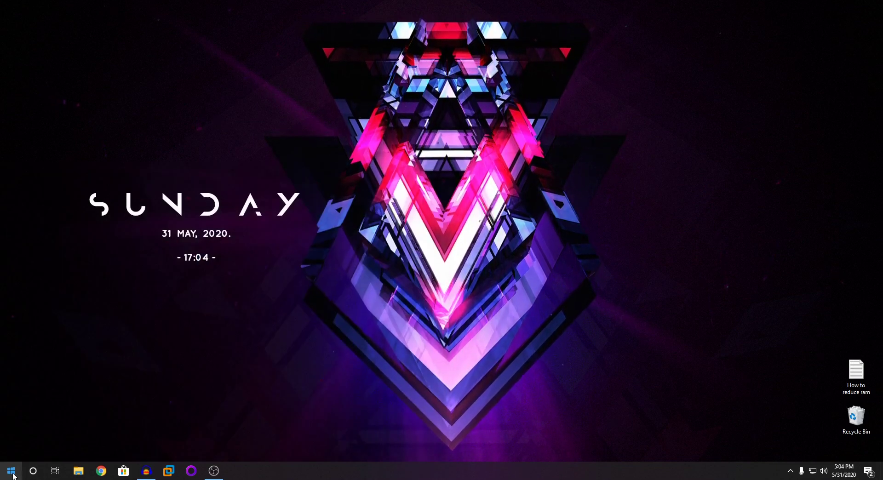
click(11, 473)
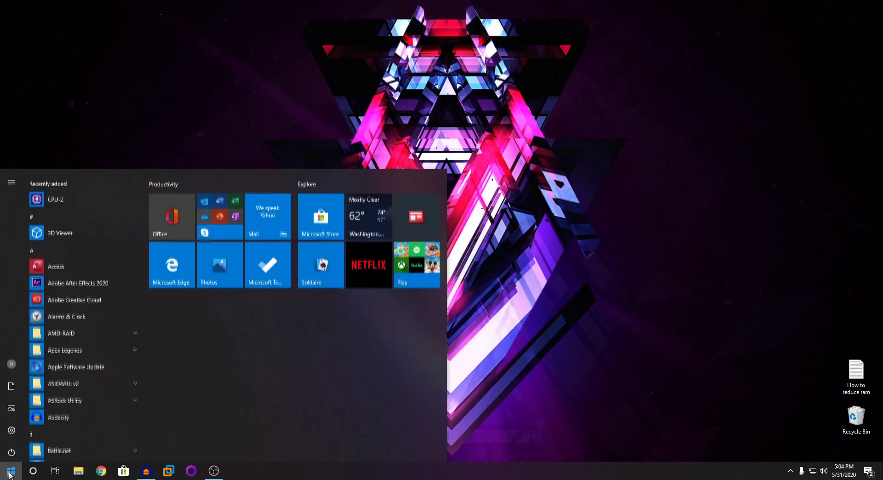
text(run)
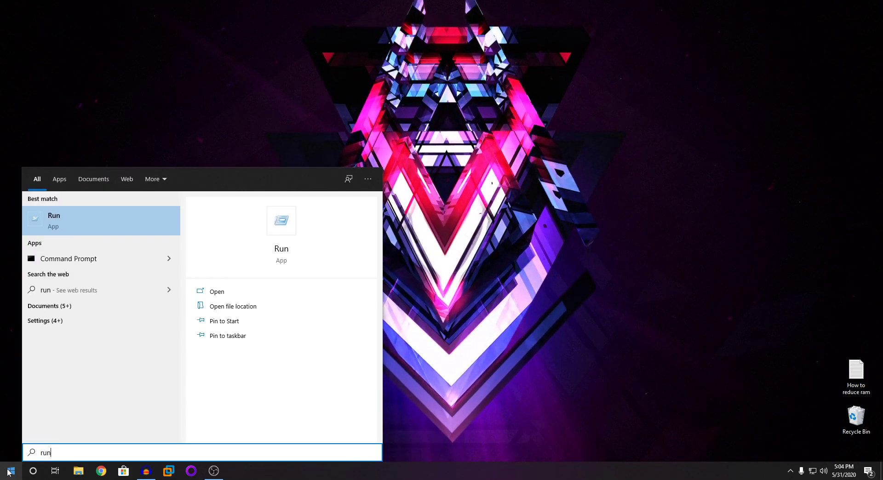
key(Return)
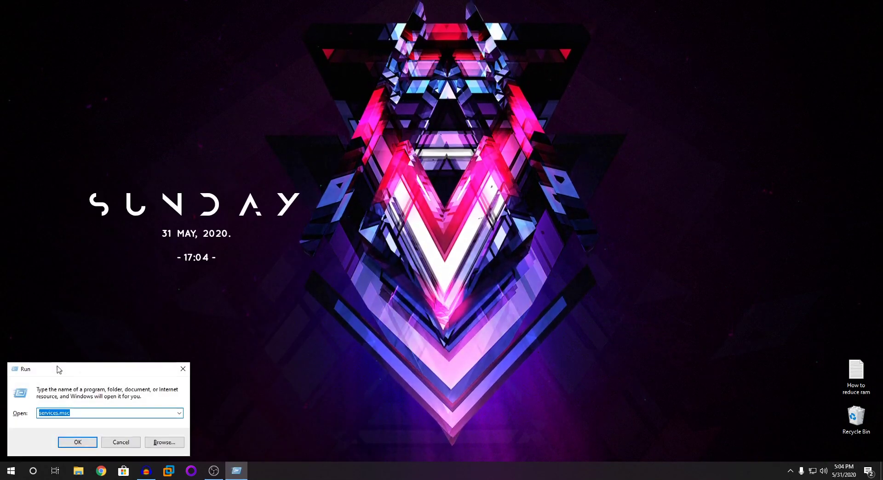
click(85, 384)
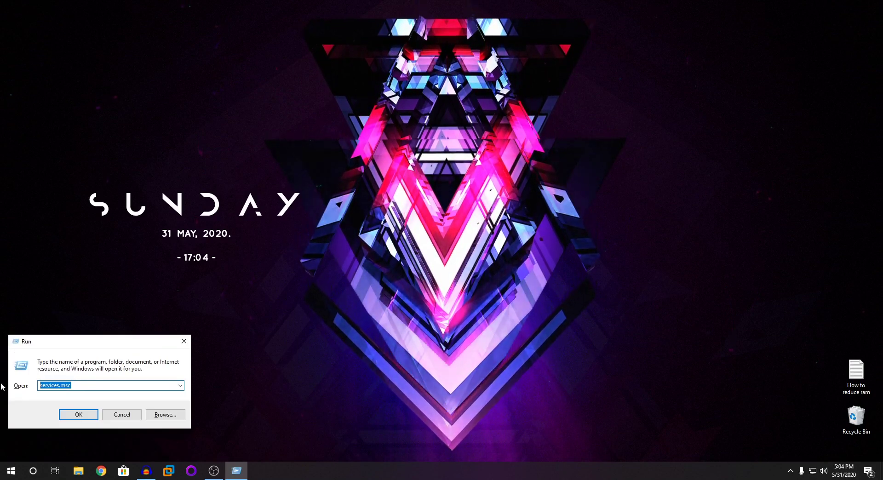
key(BackSpace)
text(re)
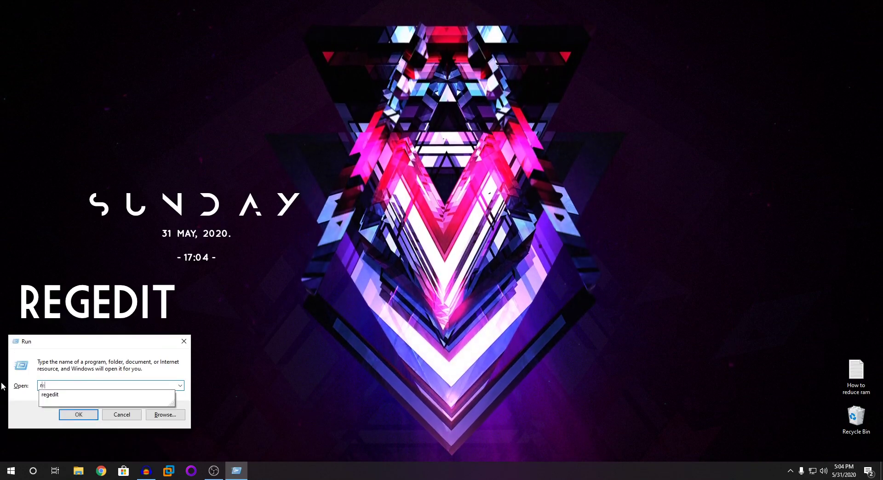
text(ge)
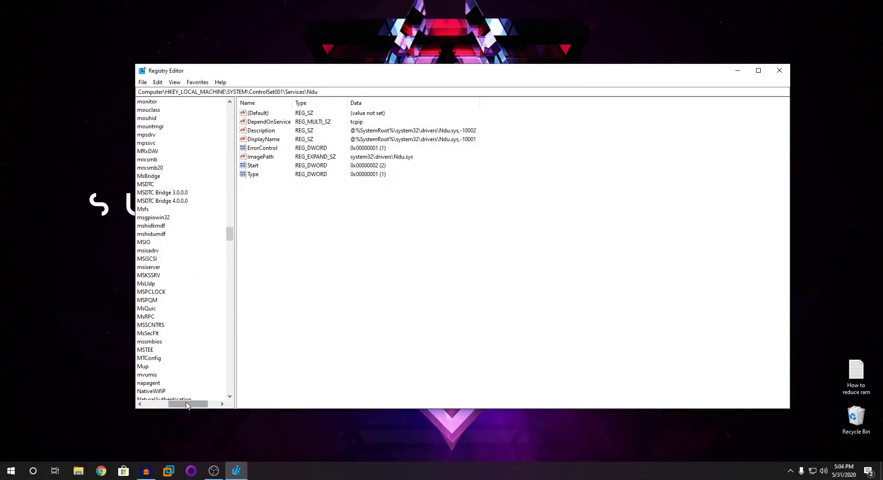
- Scroll the key tree to the top, select Computer and collapse HKEY_LOCAL_MACHINE
drag(186, 405, 161, 405)
drag(231, 234, 220, 129)
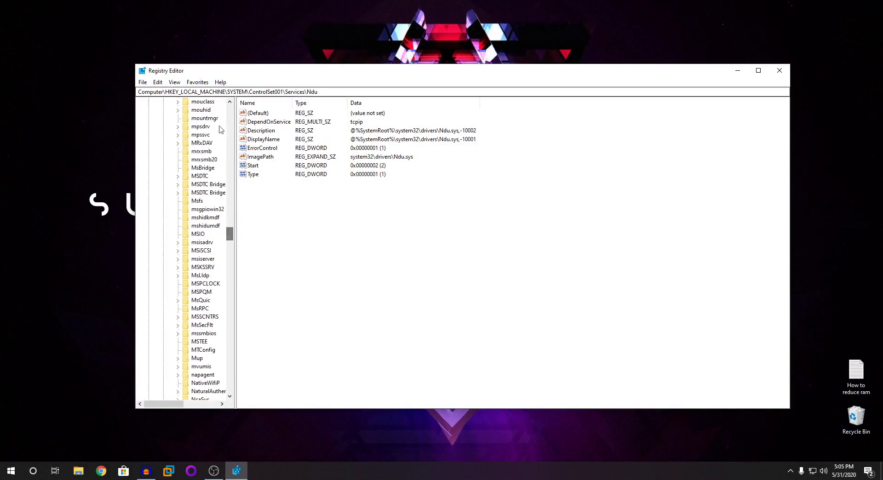
drag(230, 238, 234, 110)
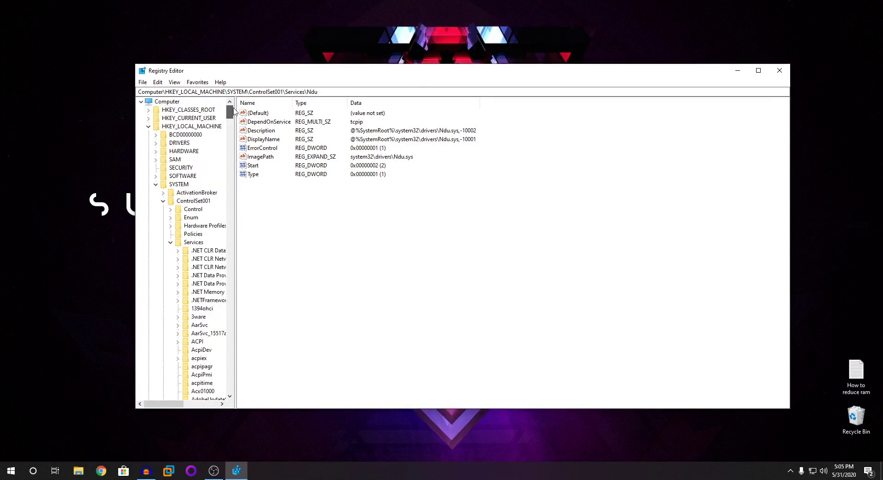
click(164, 102)
click(148, 126)
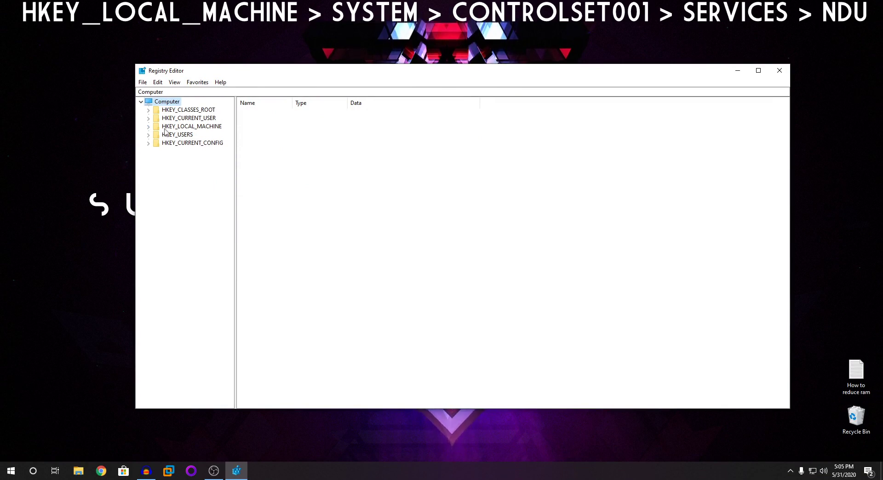
- Expand HKEY_LOCAL_MACHINE, SYSTEM and ControlSet001 down to the Services key
click(148, 126)
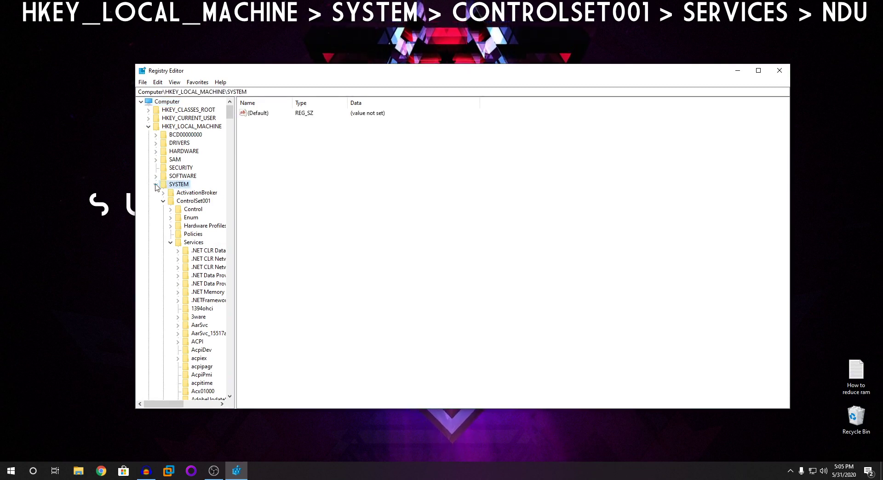
click(156, 185)
click(155, 185)
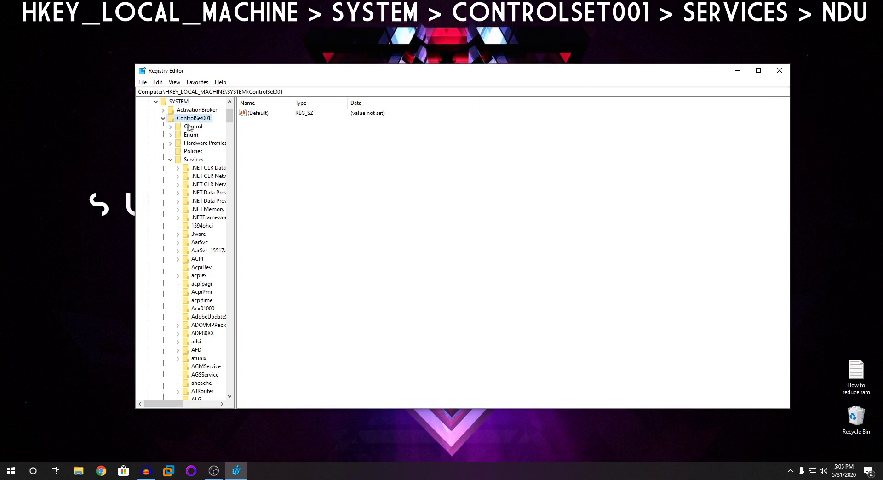
click(163, 118)
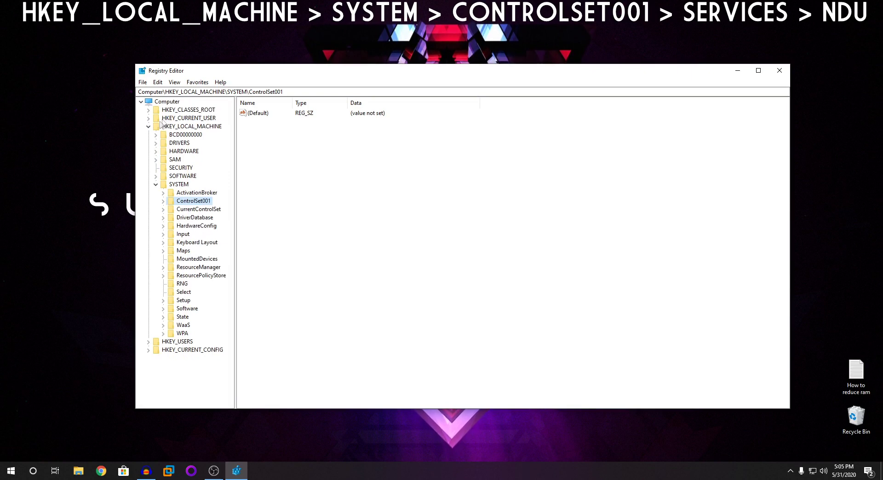
click(163, 202)
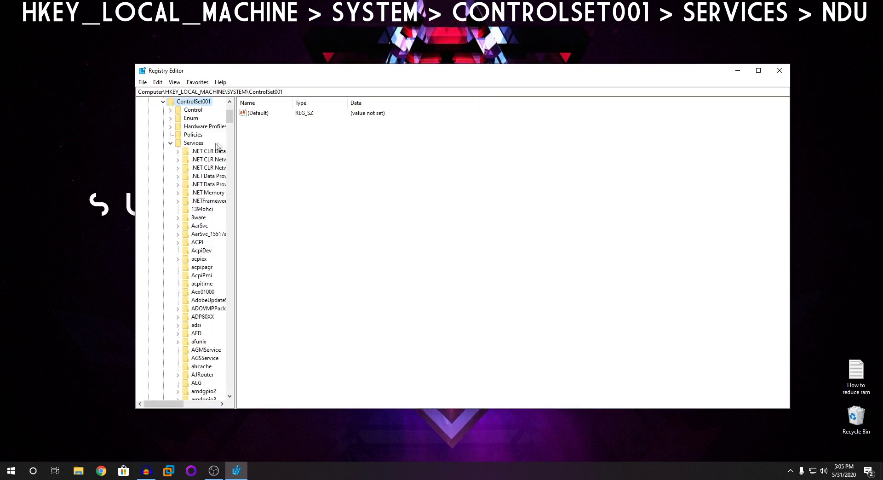
click(171, 144)
- Expand Services, scroll down the service list and select the Ndu key
click(171, 241)
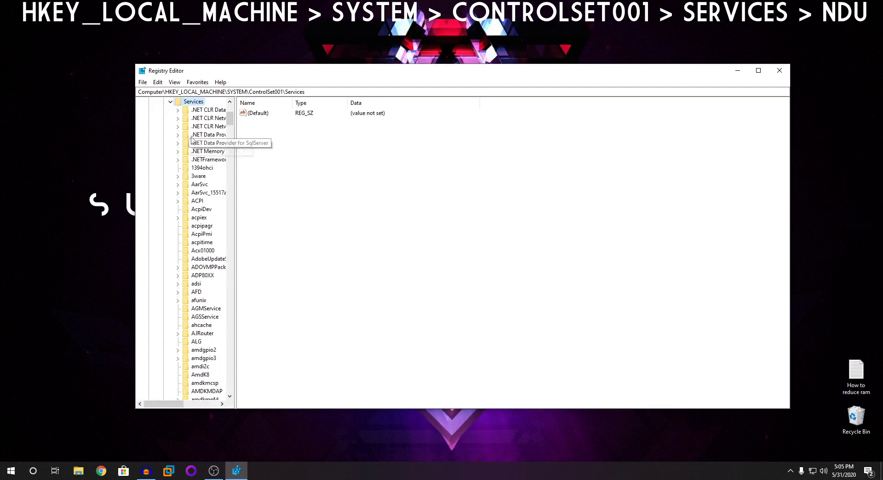
scroll(207, 207, down, 20)
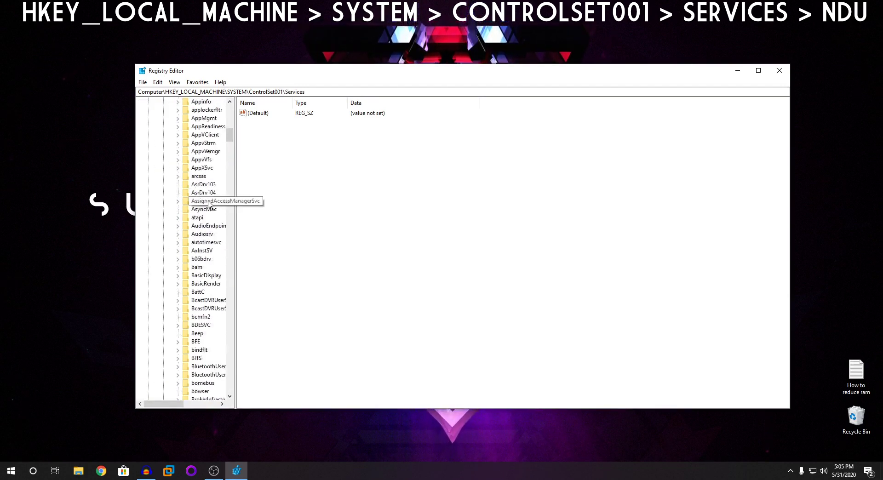
scroll(205, 206, down, 20)
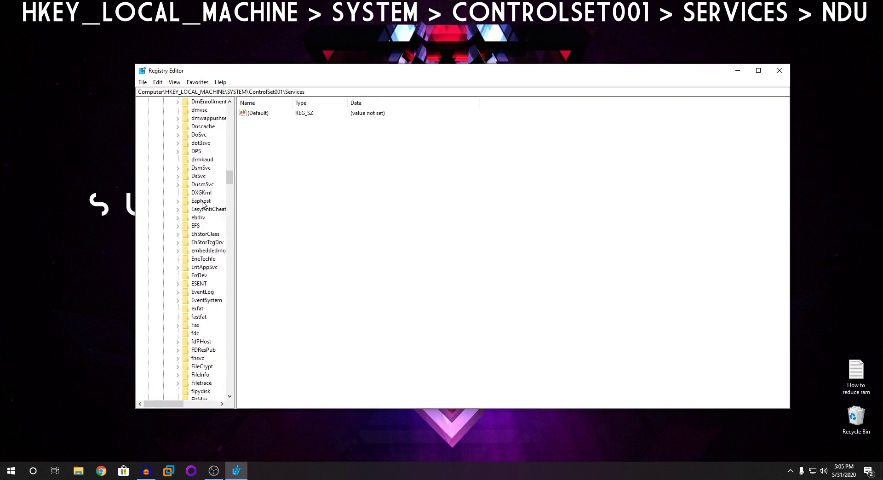
scroll(203, 205, down, 20)
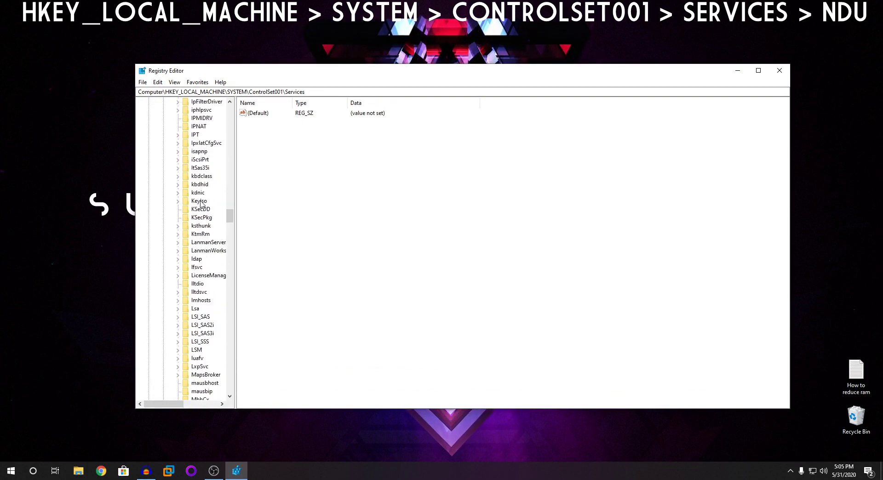
scroll(200, 202, down, 20)
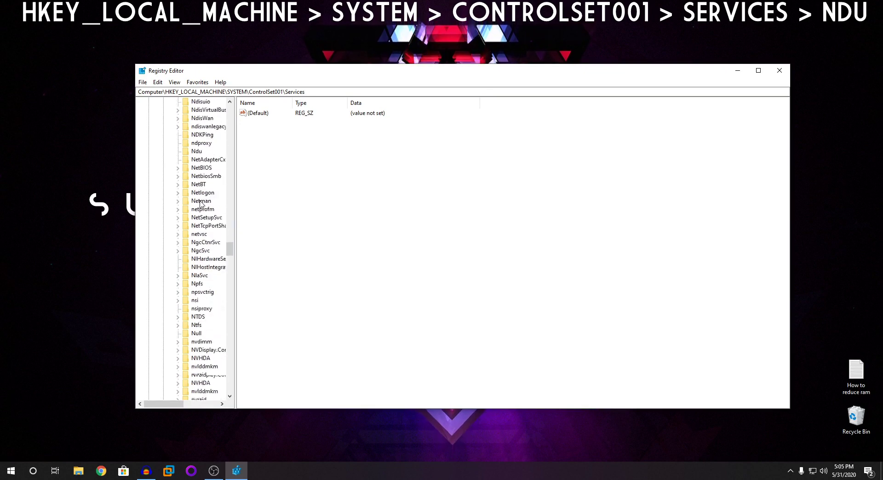
scroll(200, 203, up, 8)
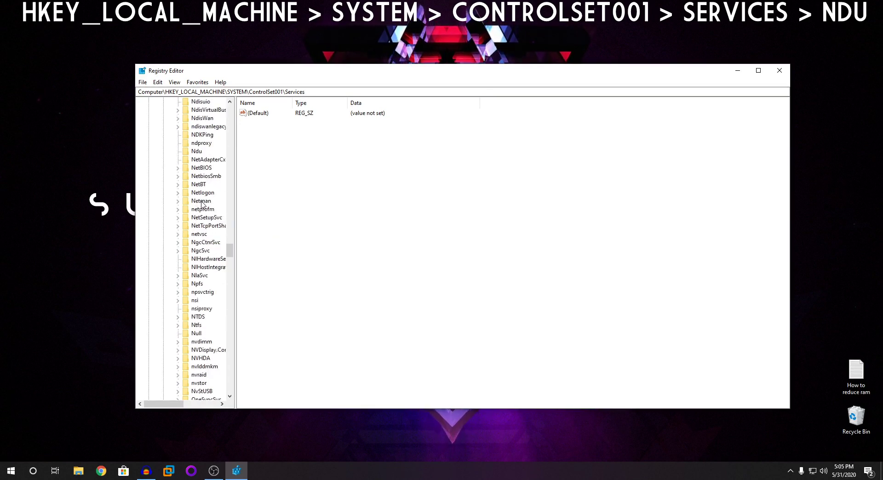
click(199, 202)
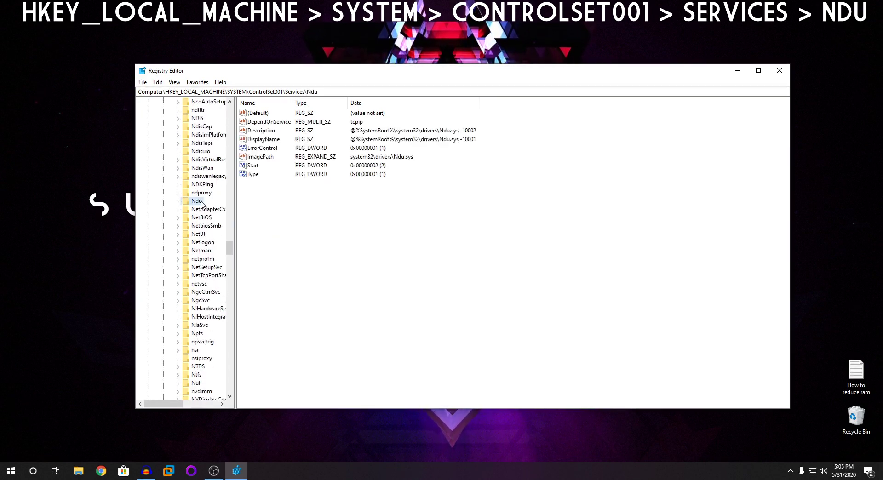
- Change Ndu's Start value data from 2 to 4, then close Registry Editor
double_click(253, 166)
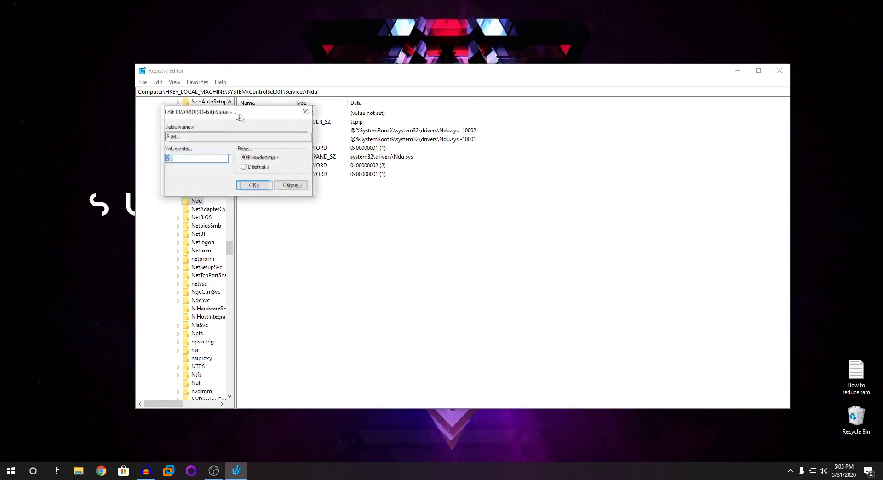
drag(237, 112, 435, 120)
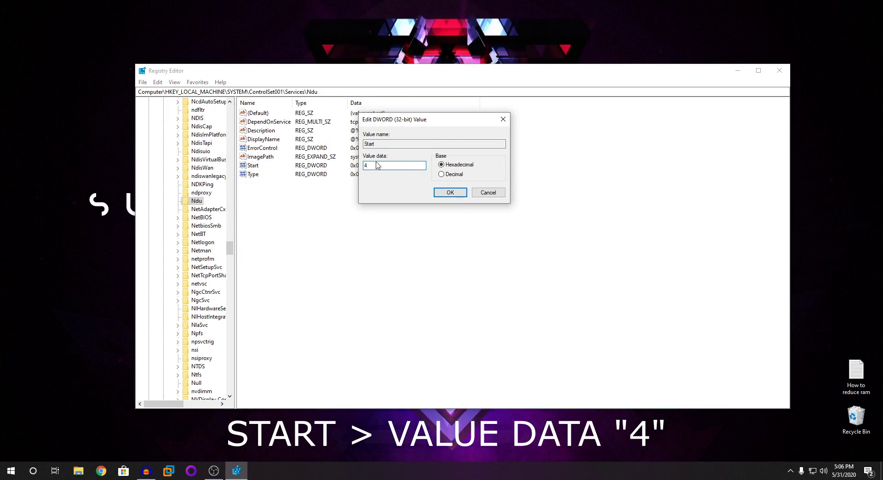
click(441, 196)
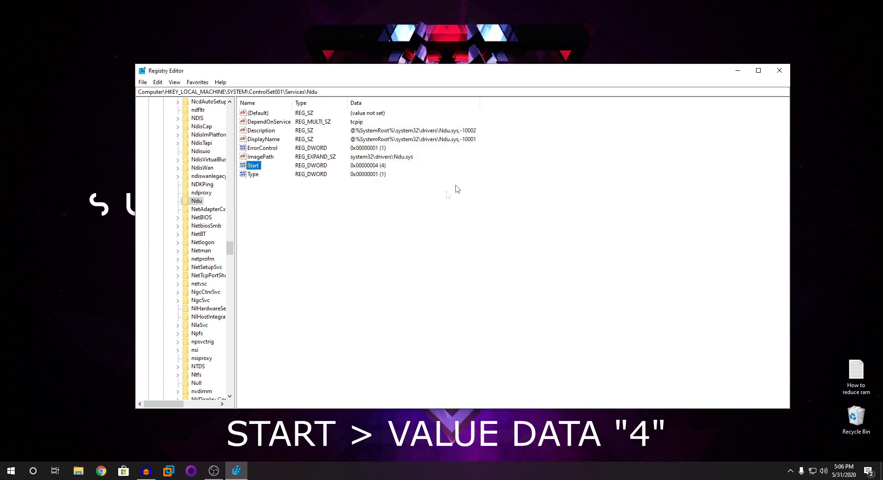
click(778, 70)
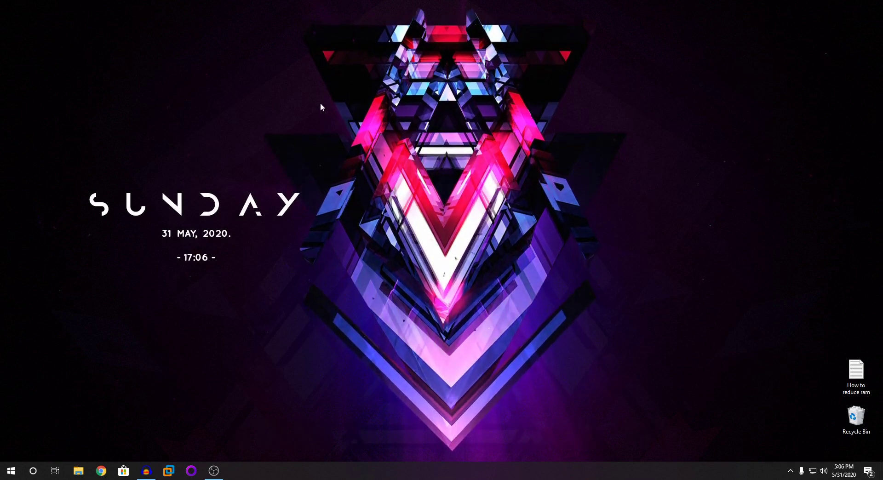
- Refresh the desktop, then run services.msc from the Run box
right_click(211, 49)
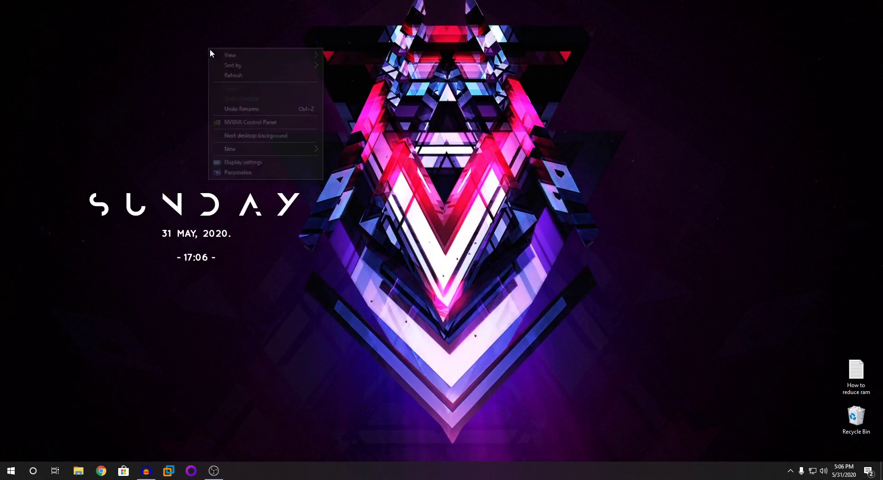
click(229, 71)
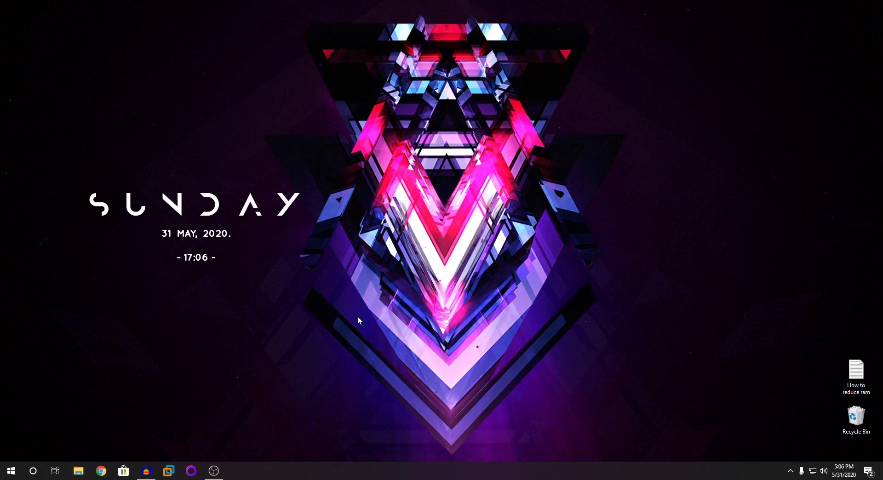
key(super)
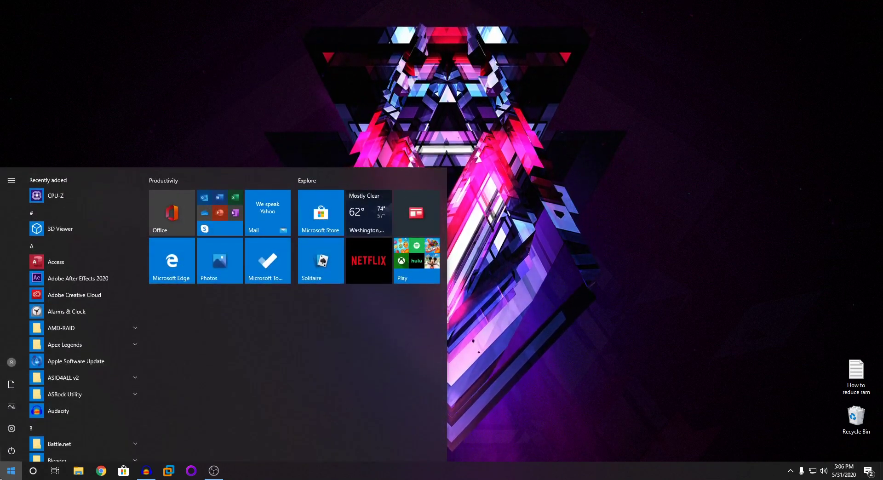
text(run)
key(Return)
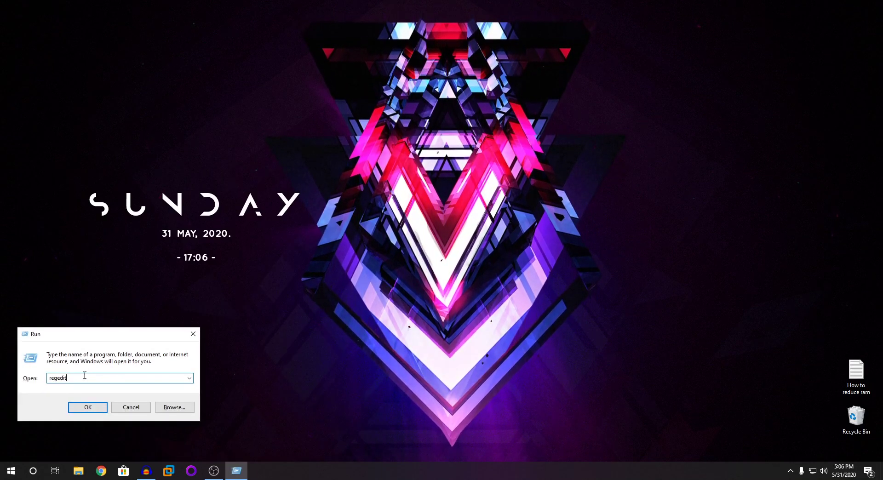
text(s)
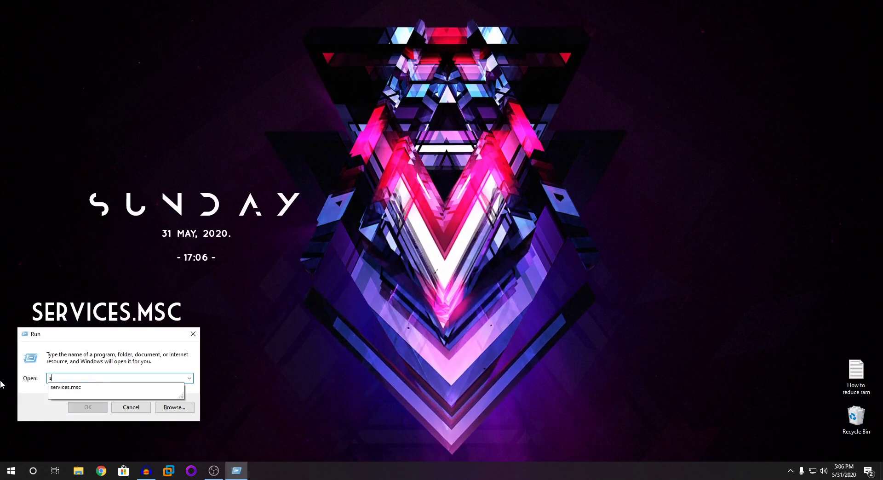
text(er)
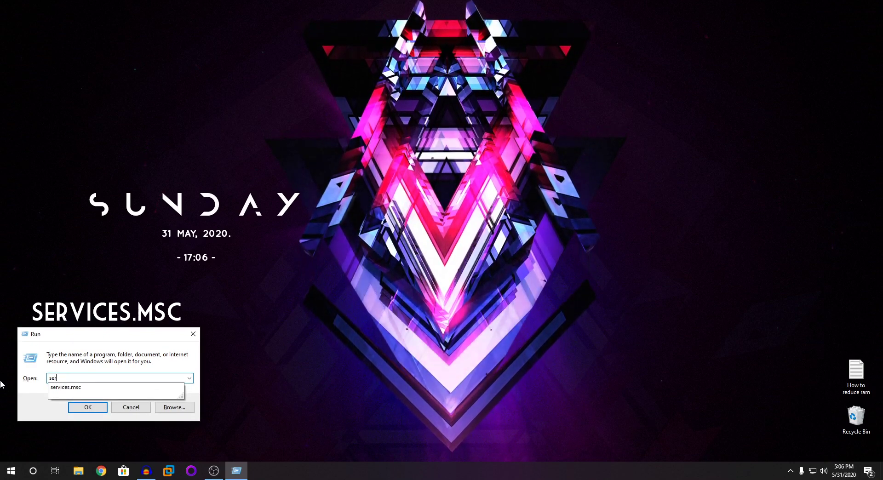
text(vice)
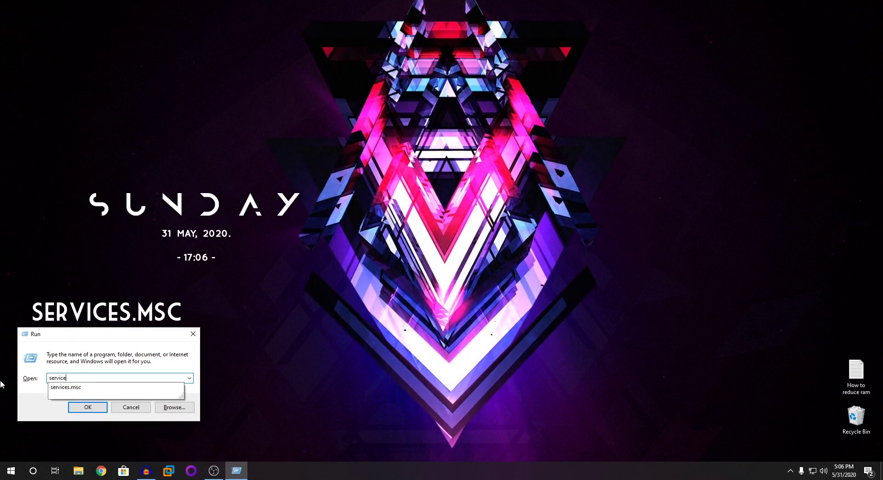
text(s.msc)
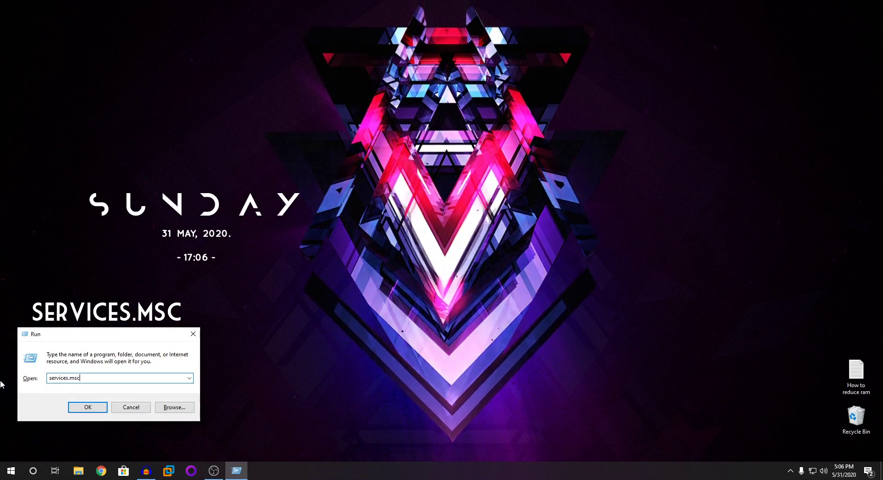
key(Return)
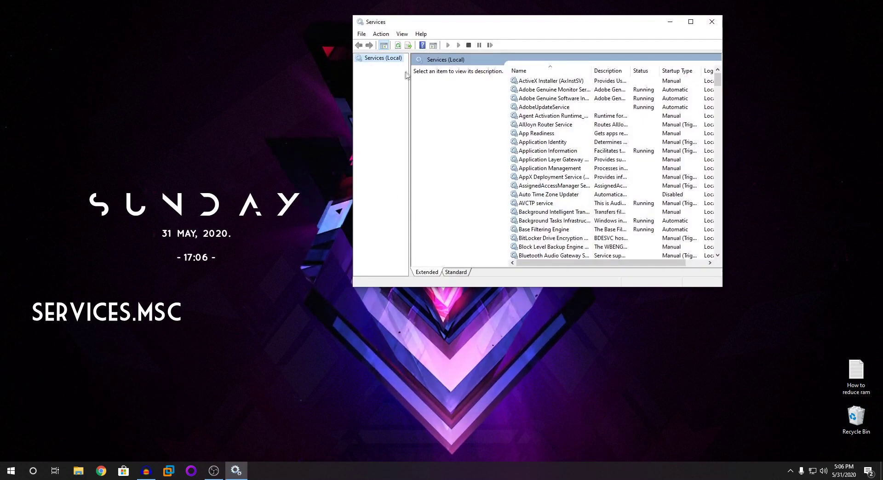
- Find SysMain in the Services list, stop it, and open its Properties
drag(428, 27, 151, 42)
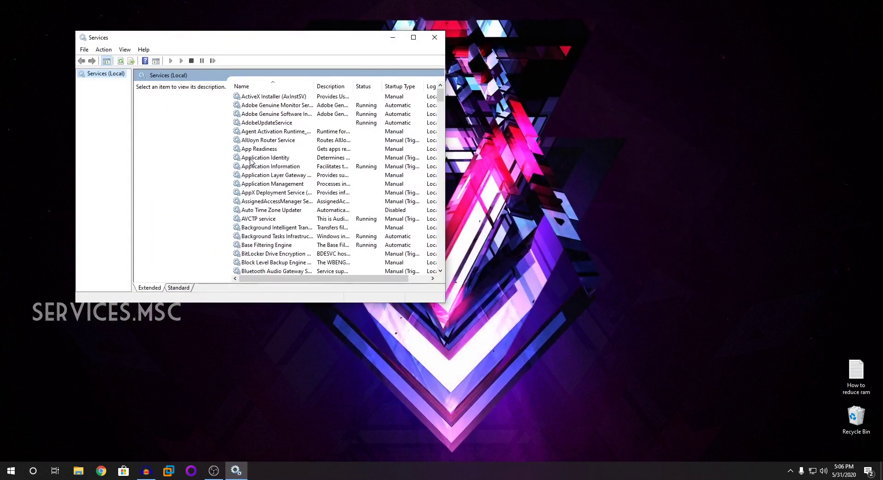
scroll(247, 158, down, 20)
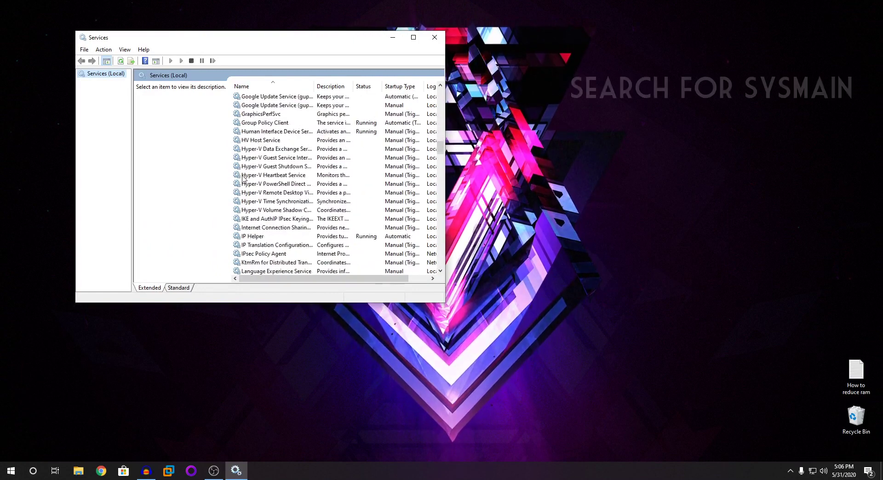
scroll(247, 179, down, 20)
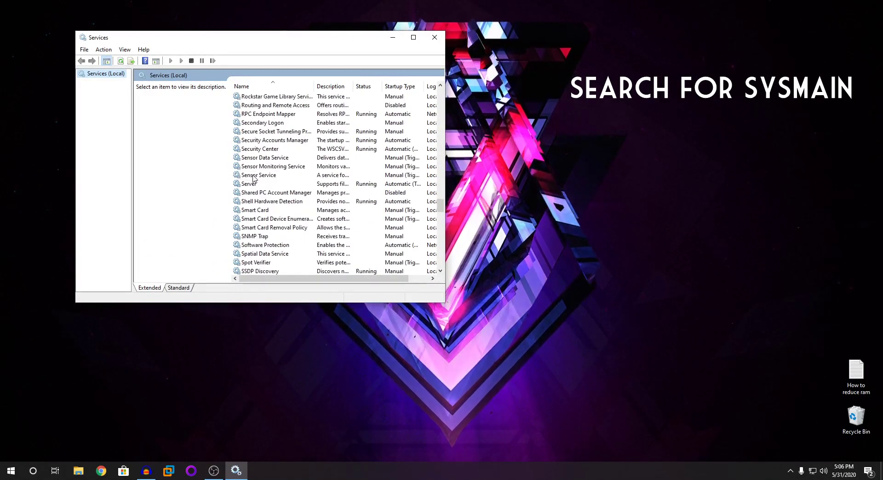
click(257, 253)
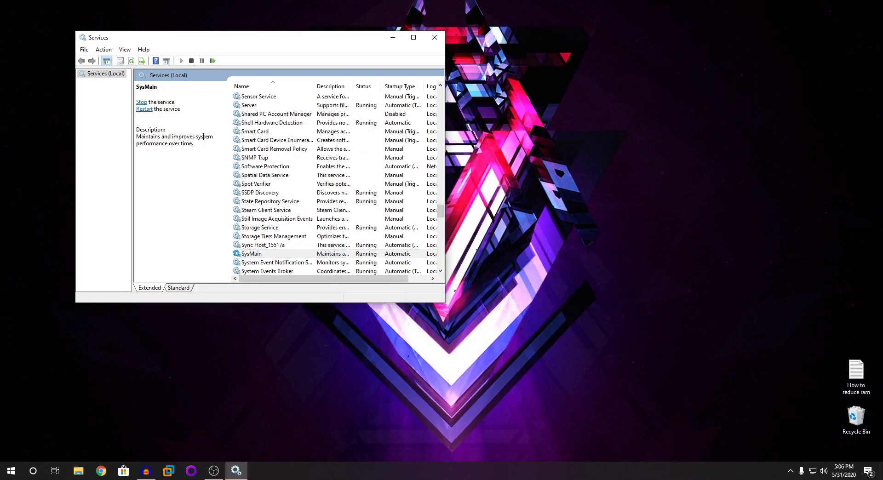
right_click(254, 256)
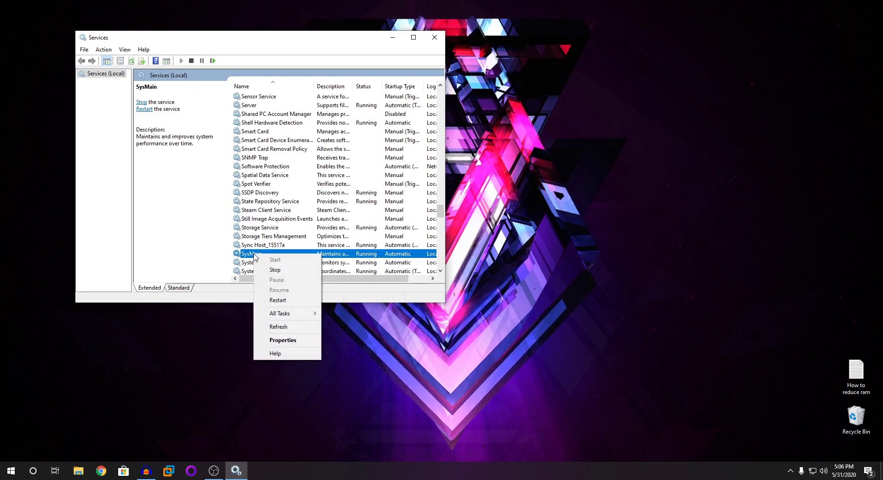
click(275, 270)
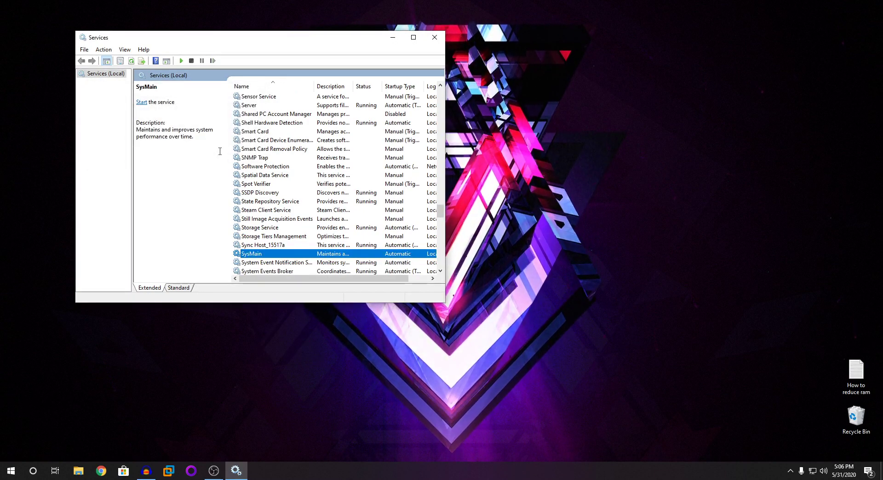
right_click(256, 257)
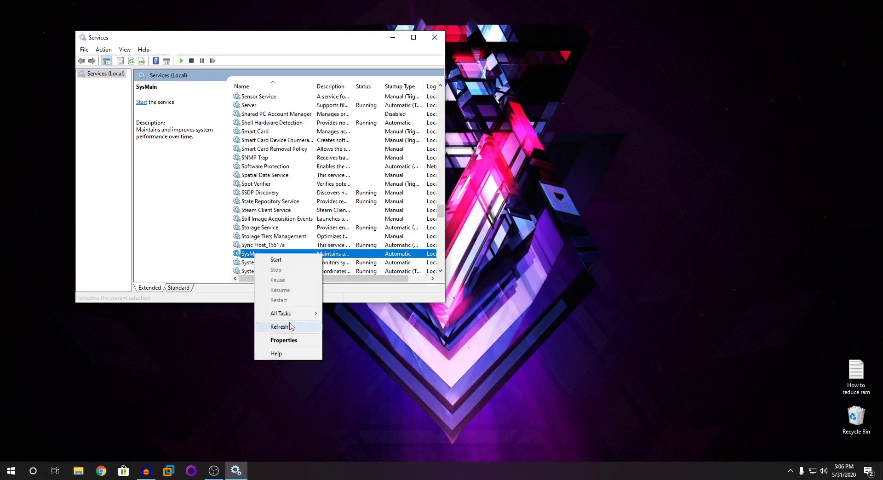
click(283, 341)
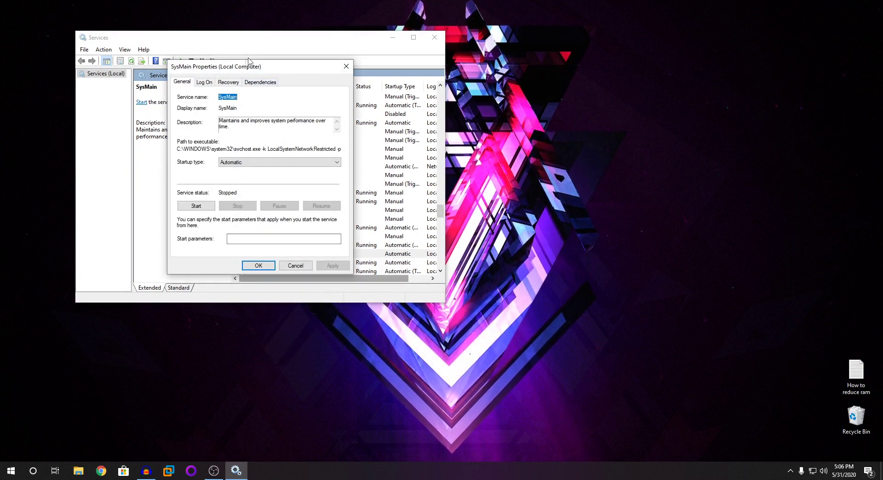
- Set SysMain's startup type to Disabled, apply it and close the dialog
drag(248, 64, 295, 66)
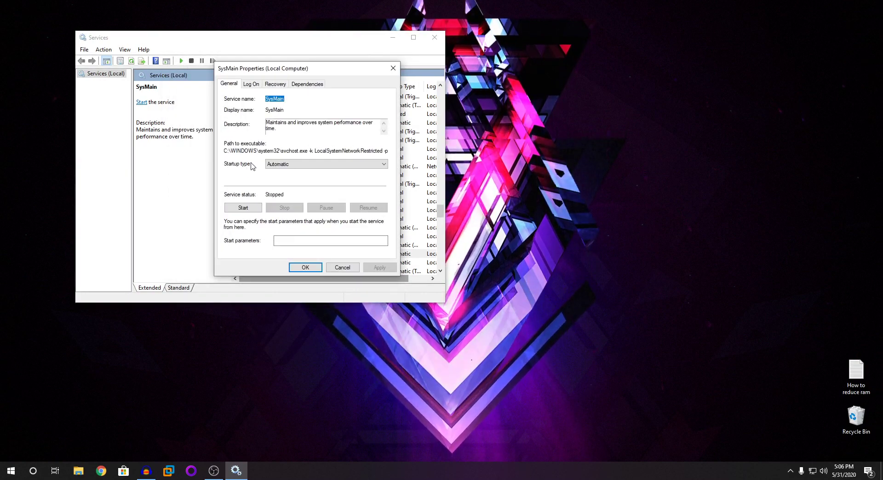
click(290, 165)
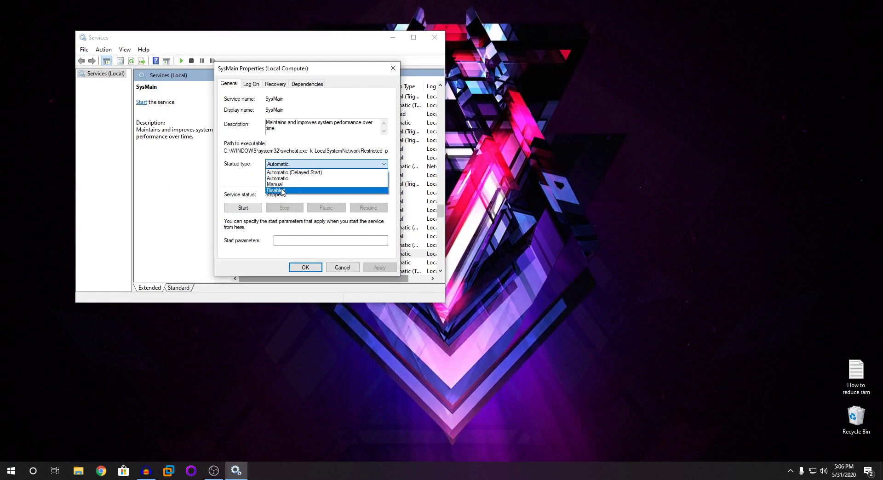
click(282, 190)
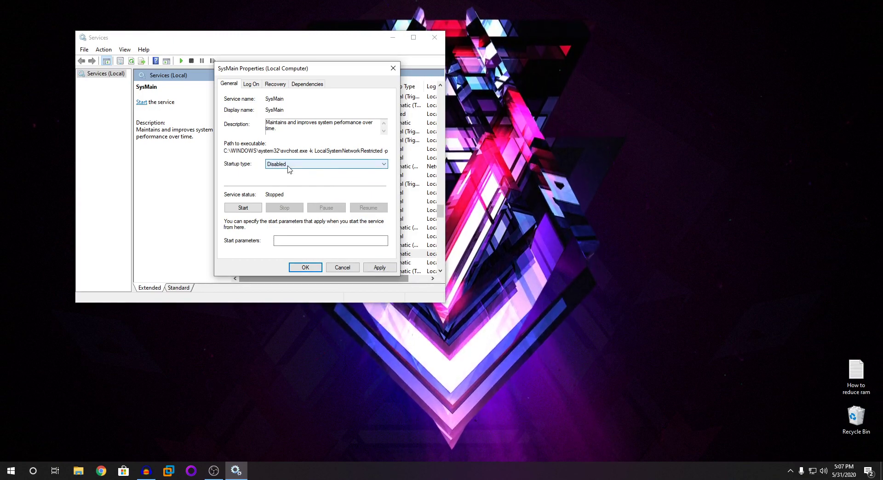
click(380, 268)
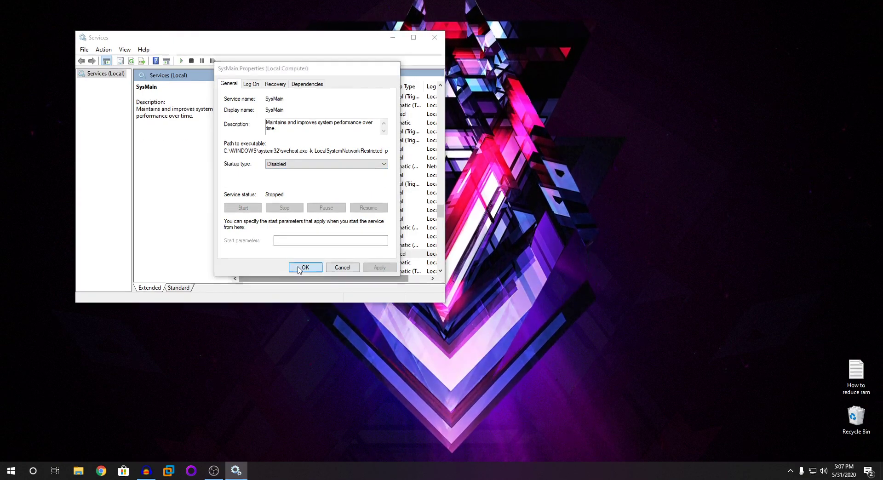
click(304, 267)
- Close the Services console and refresh the desktop
click(434, 37)
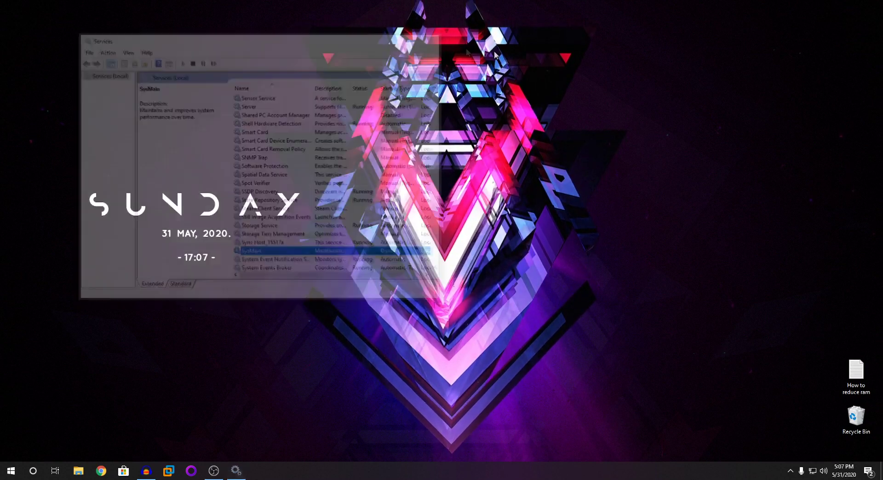
right_click(531, 56)
click(547, 82)
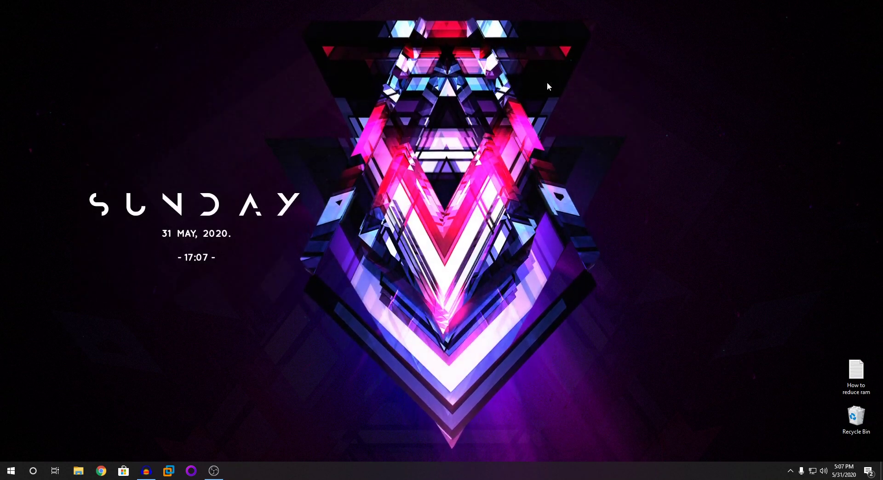